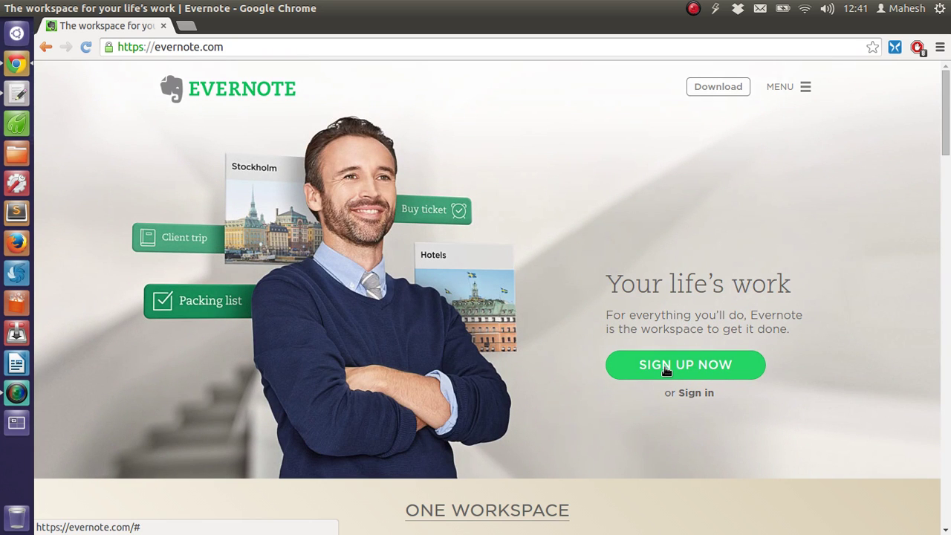
# Open the sign-up form and start entering an email address and password.
pyautogui.click(667, 372)
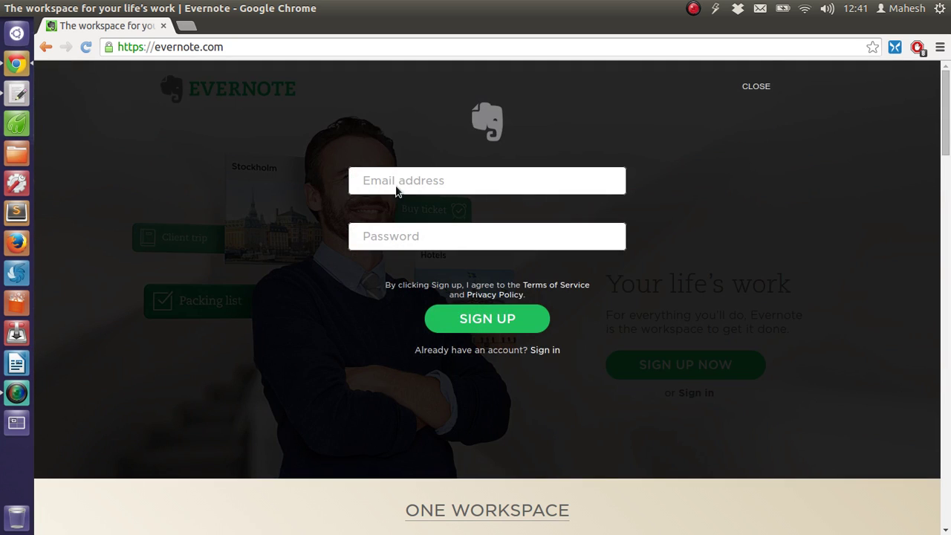
pyautogui.click(395, 183)
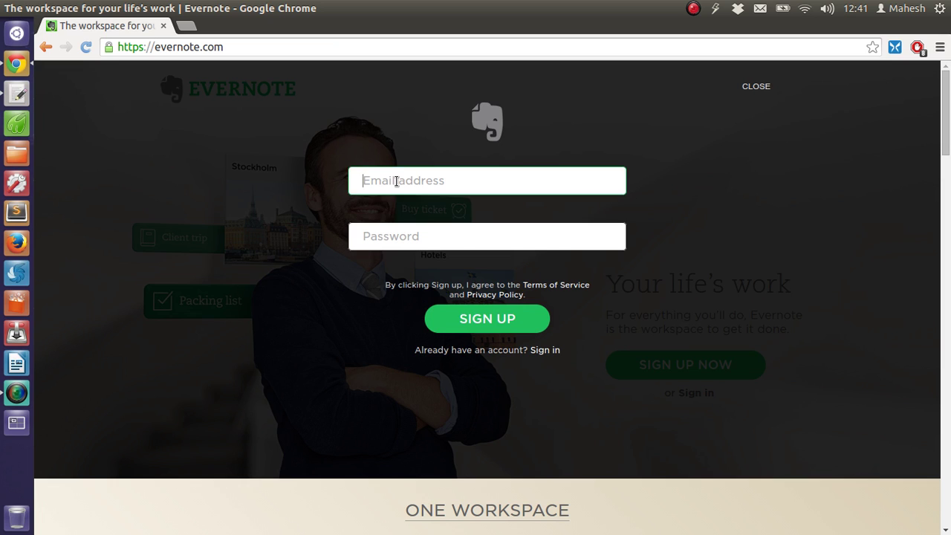
pyautogui.click(393, 239)
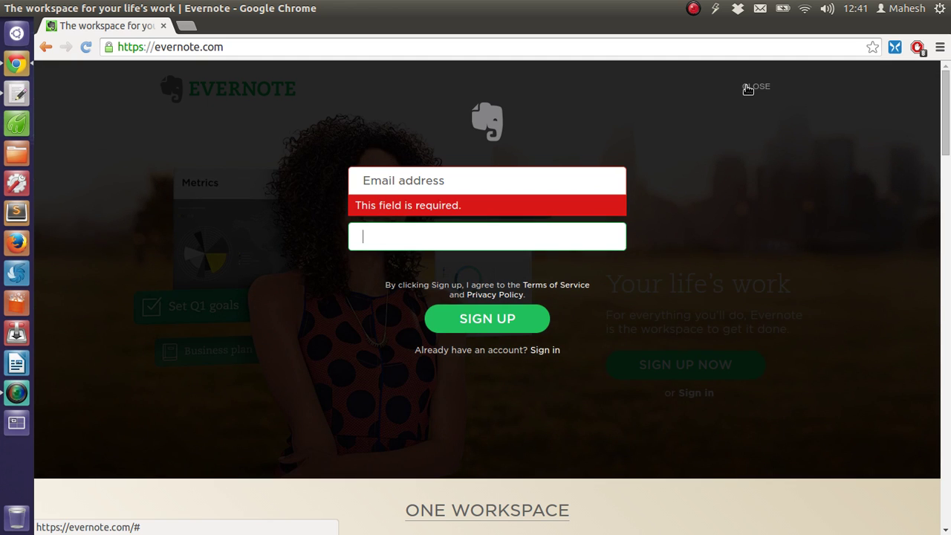
# Close the sign-up form and enter the account email and password to sign in.
pyautogui.click(759, 87)
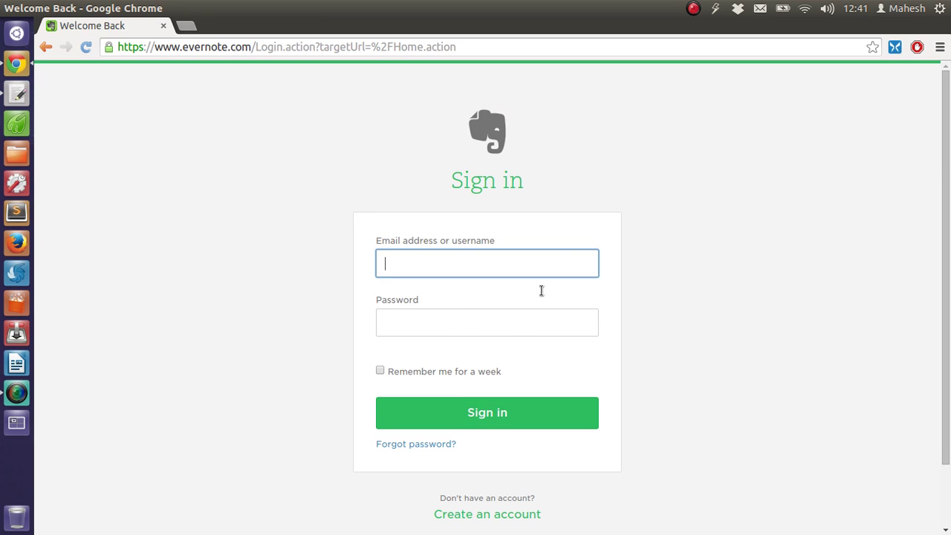
pyautogui.click(446, 256)
pyautogui.click(433, 316)
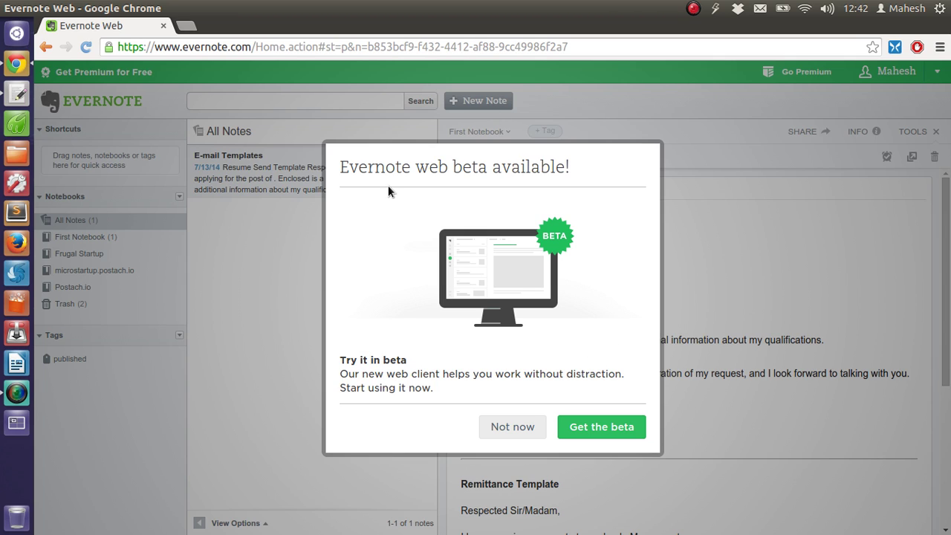
pyautogui.click(499, 428)
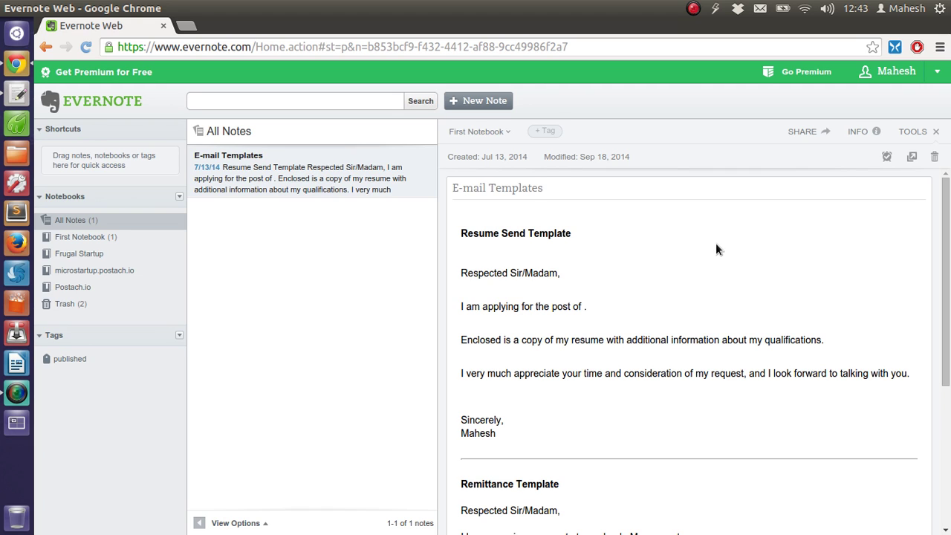
pyautogui.moveTo(81, 237)
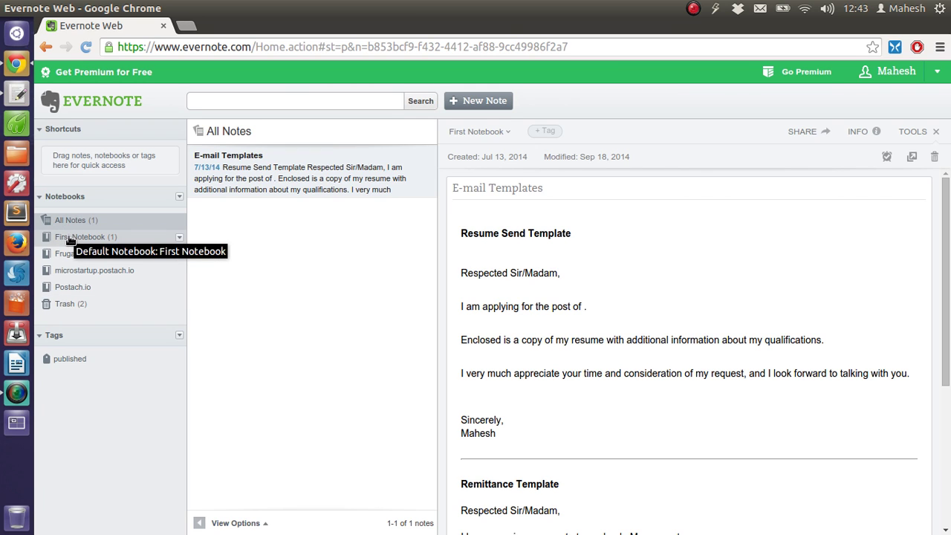
# Filter to First Notebook and add the tag 'Templates' to the E-mail Templates note.
pyautogui.click(68, 238)
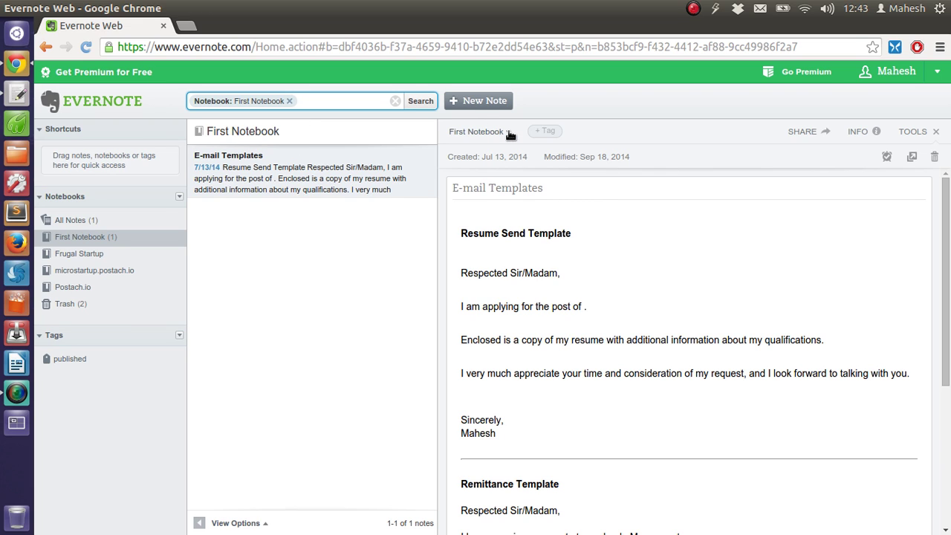
pyautogui.click(487, 132)
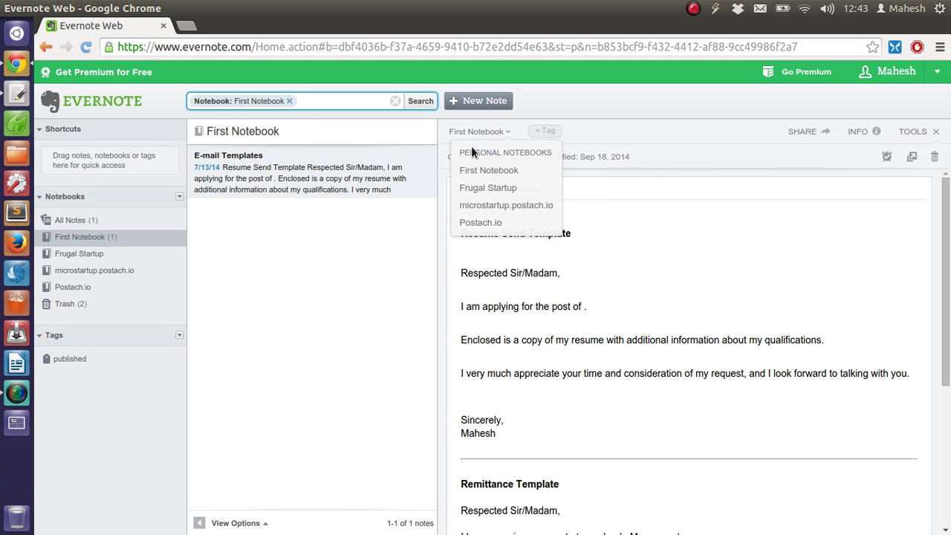
pyautogui.click(559, 128)
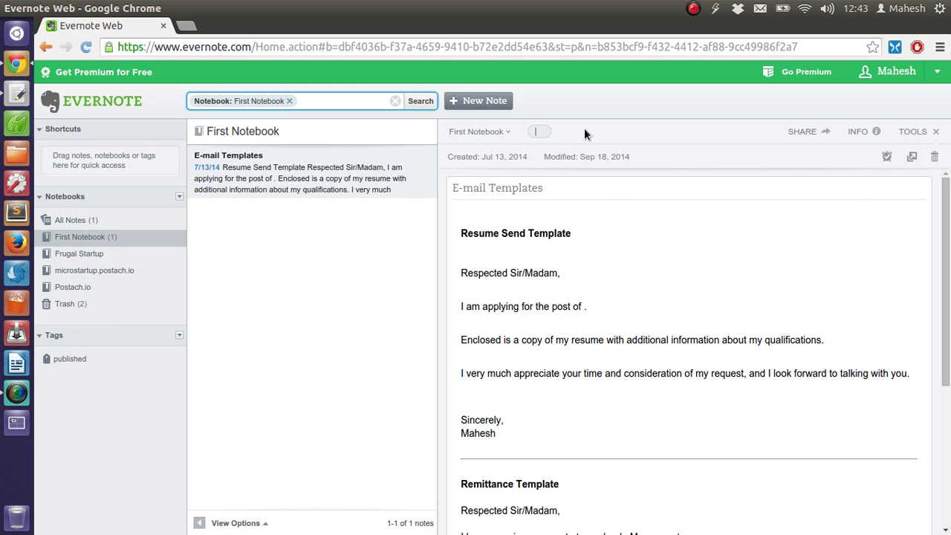
pyautogui.write('Templat')
pyautogui.write('es')
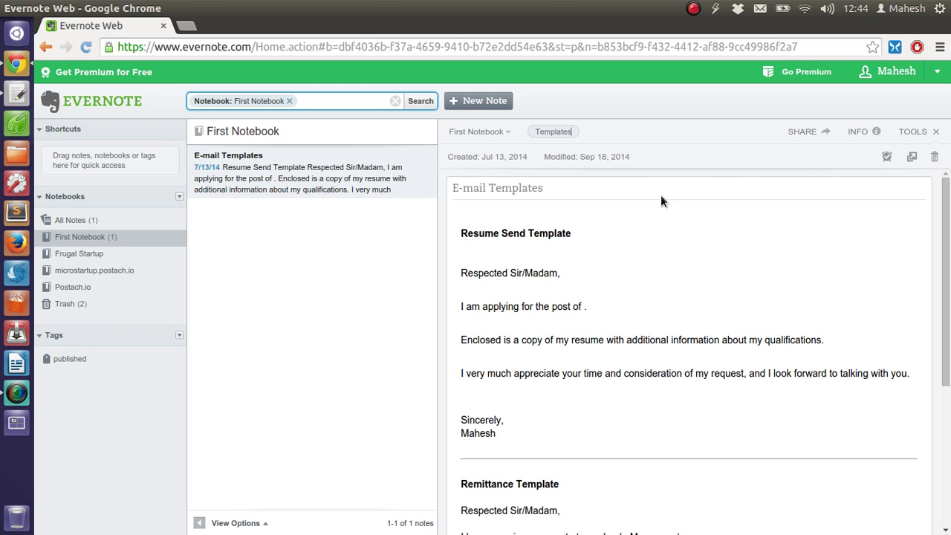
pyautogui.click(653, 202)
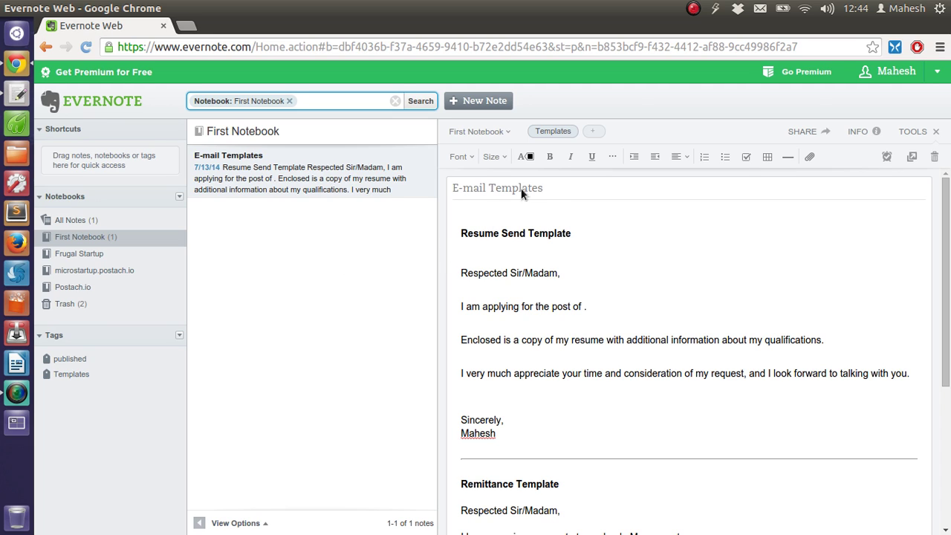
pyautogui.click(550, 191)
pyautogui.scroll(-2, 712, 289)
pyautogui.scroll(-3, 712, 289)
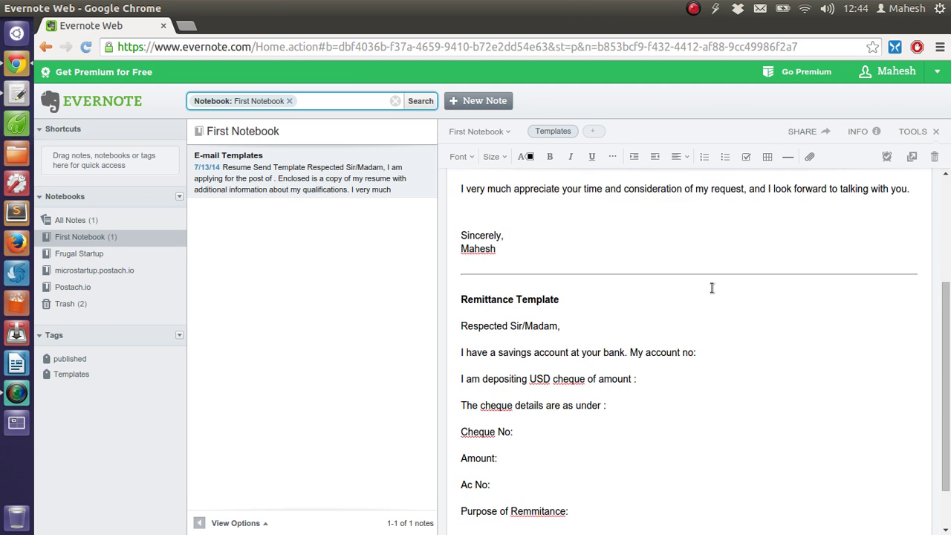
pyautogui.scroll(-2, 712, 289)
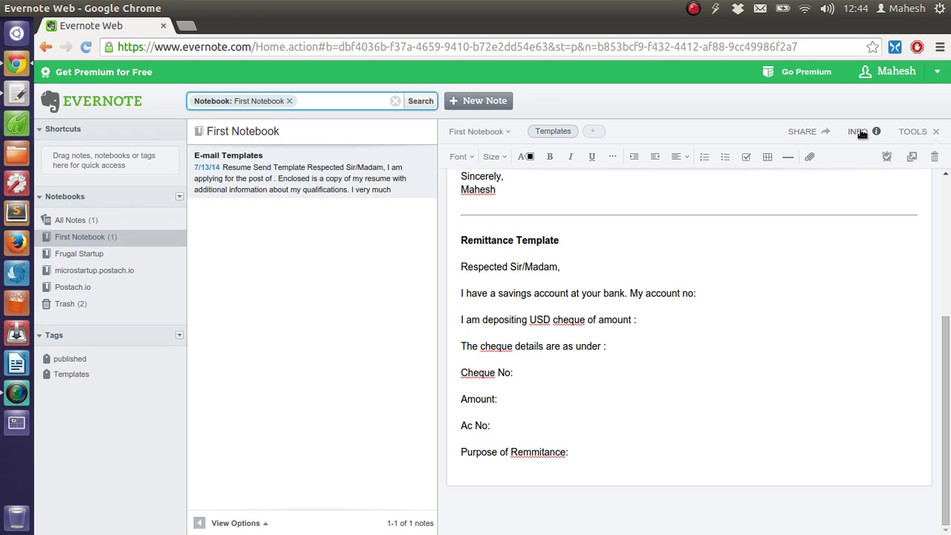
pyautogui.click(860, 132)
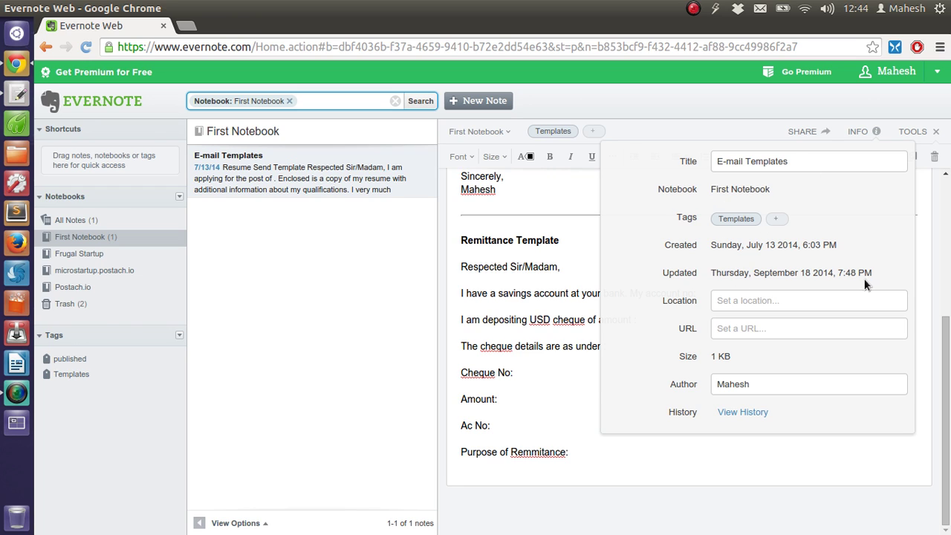
pyautogui.click(777, 300)
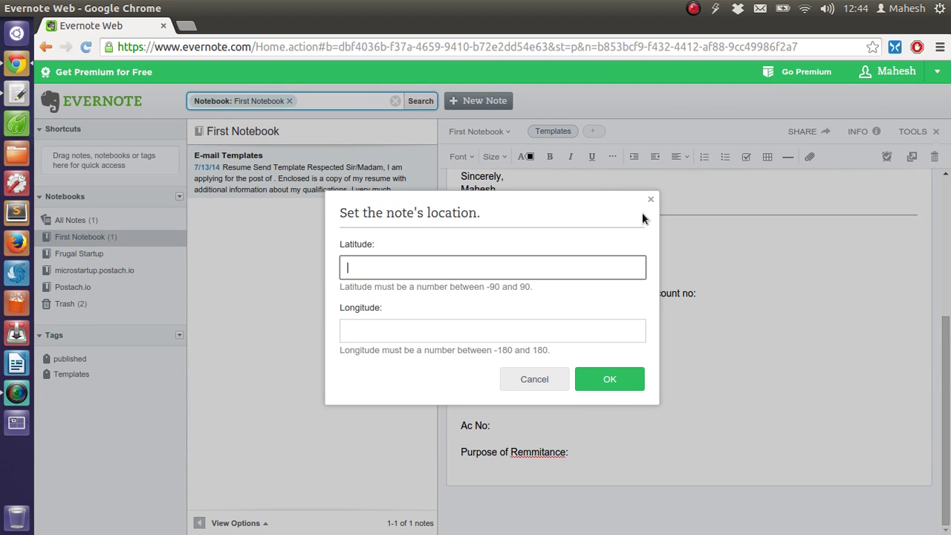
pyautogui.click(652, 203)
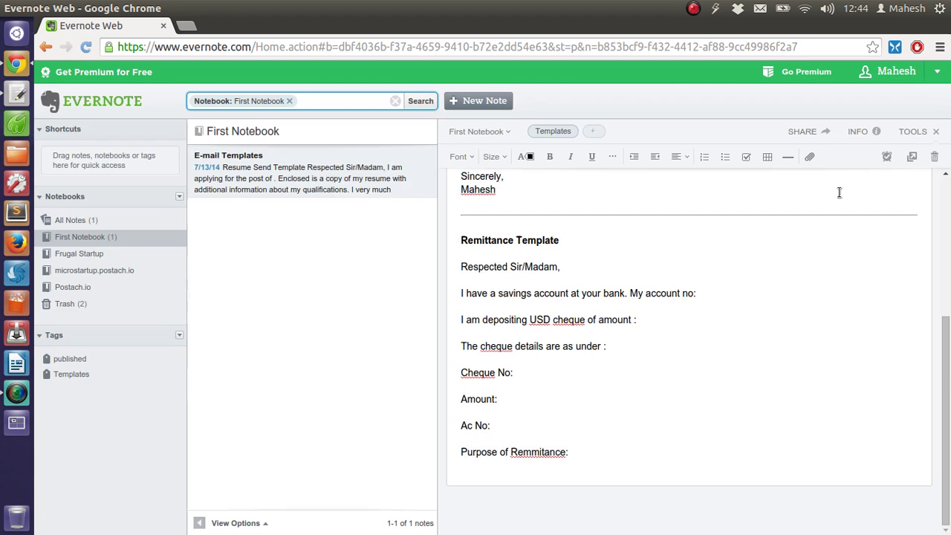
pyautogui.click(853, 131)
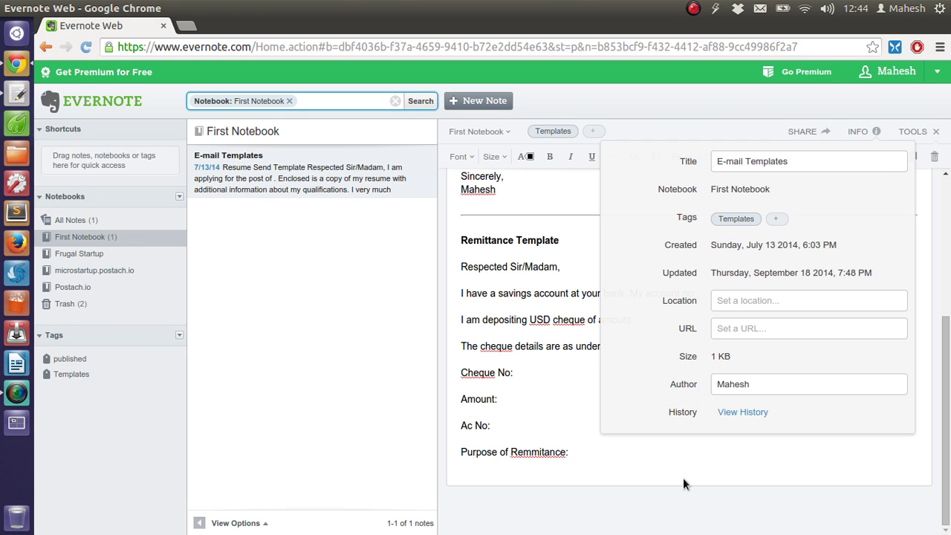
pyautogui.click(905, 135)
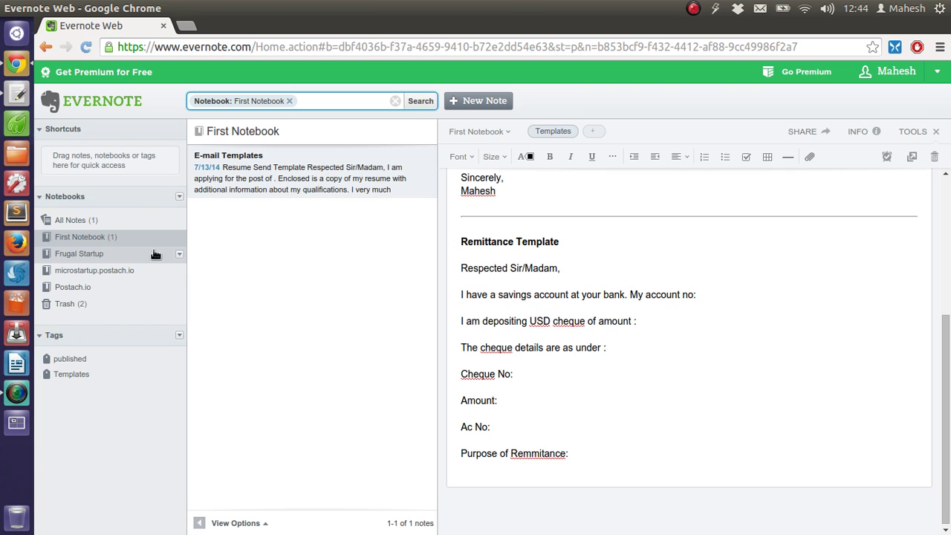
# Delete the Frugal Startup notebook from its options menu and confirm the deletion.
pyautogui.moveTo(111, 253)
pyautogui.click(179, 256)
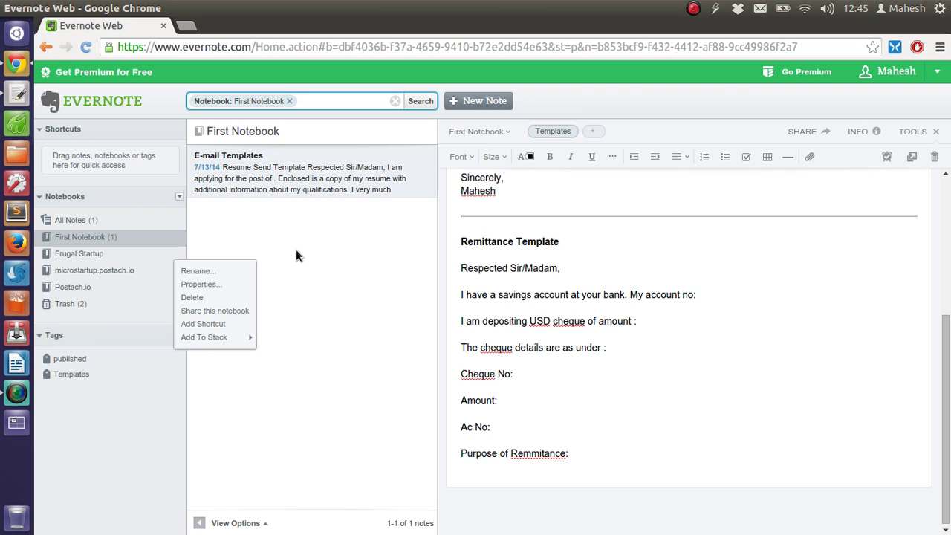
pyautogui.click(296, 249)
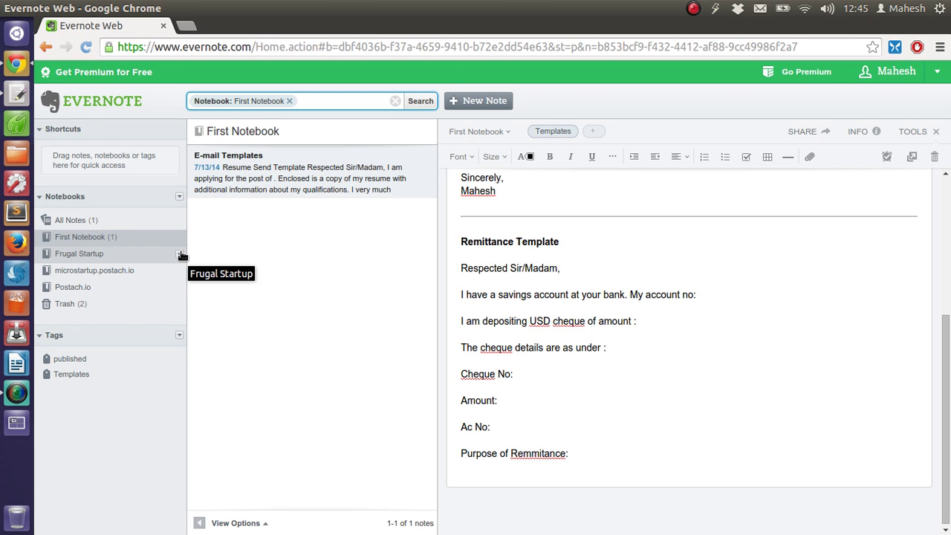
pyautogui.click(181, 256)
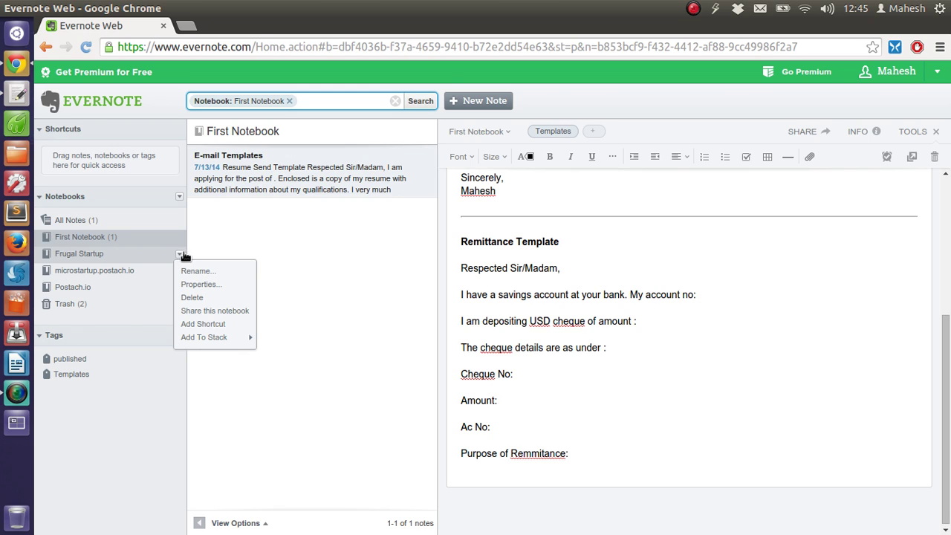
pyautogui.click(253, 298)
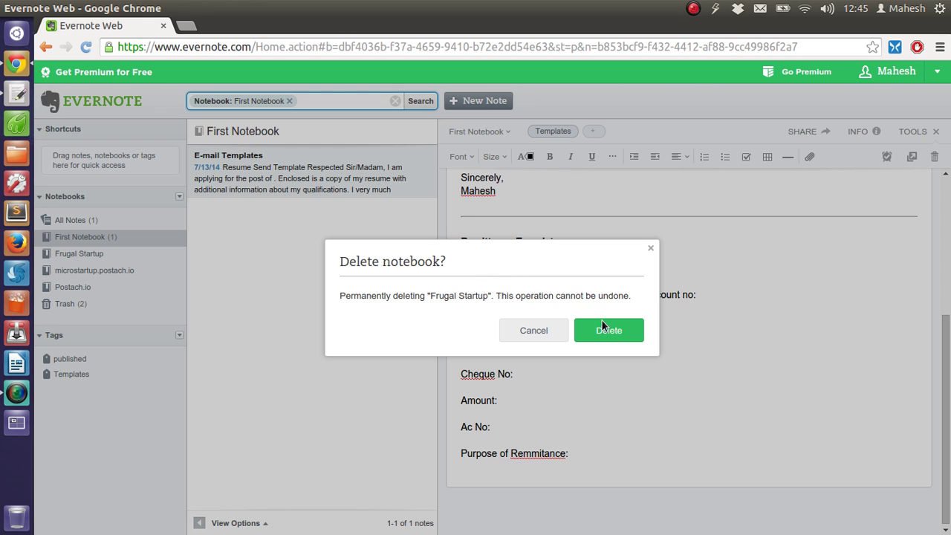
pyautogui.click(604, 330)
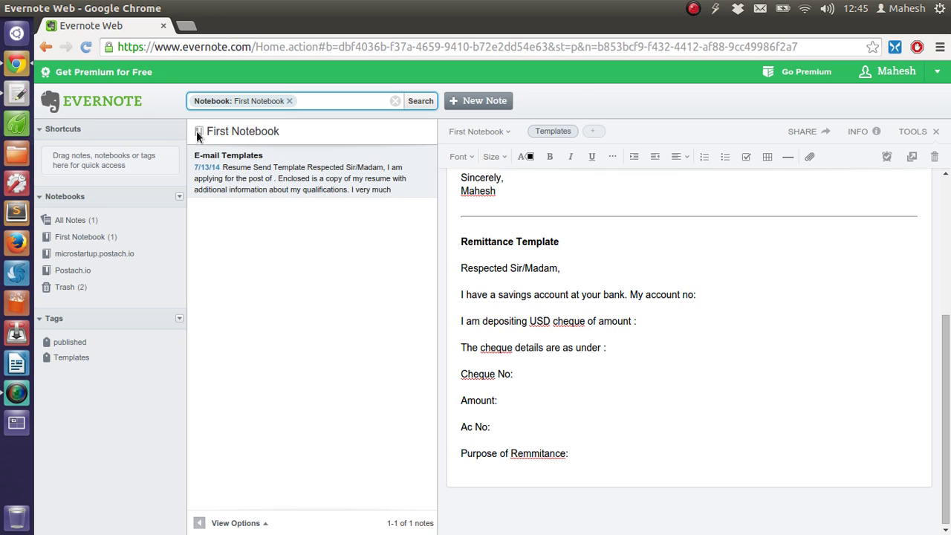
pyautogui.rightClick(272, 131)
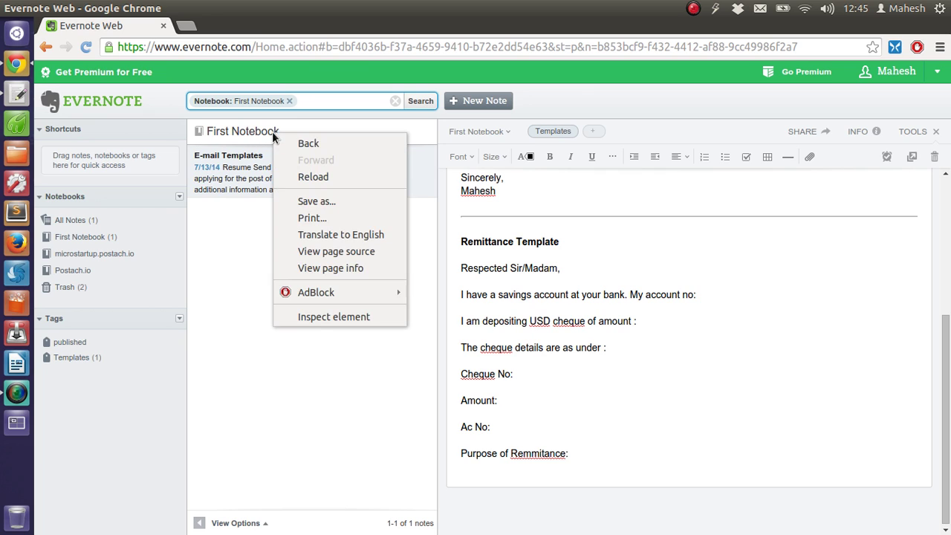
pyautogui.click(585, 307)
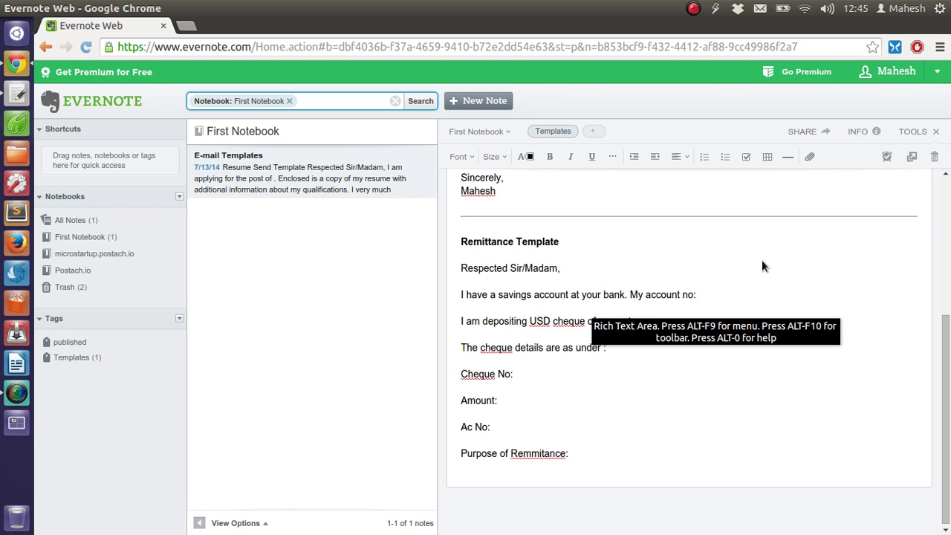
pyautogui.scroll(3, 762, 266)
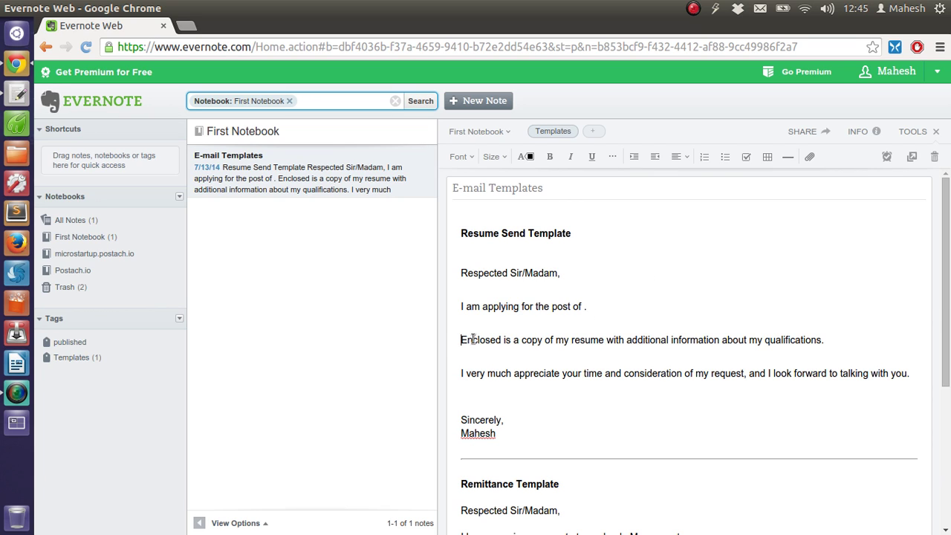
pyautogui.moveTo(461, 339); pyautogui.dragTo(504, 340)
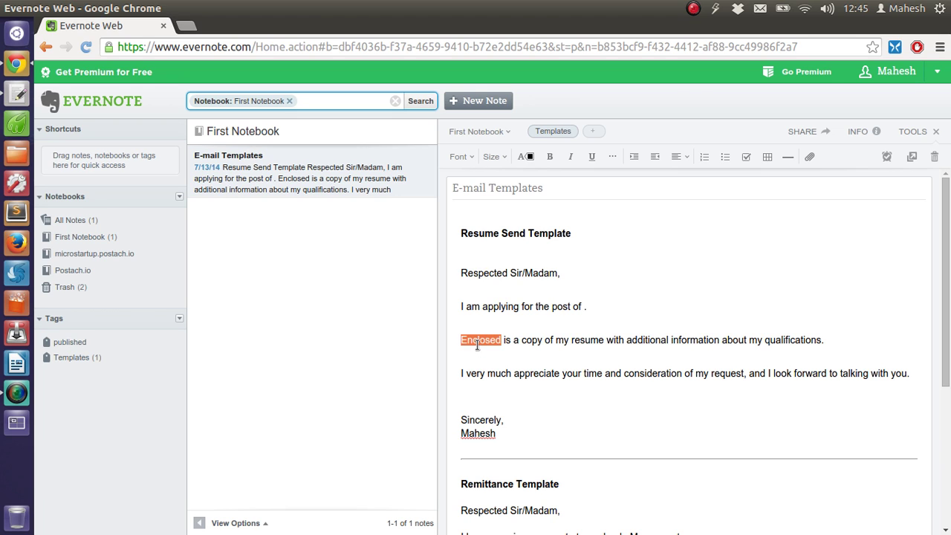
pyautogui.rightClick(476, 341)
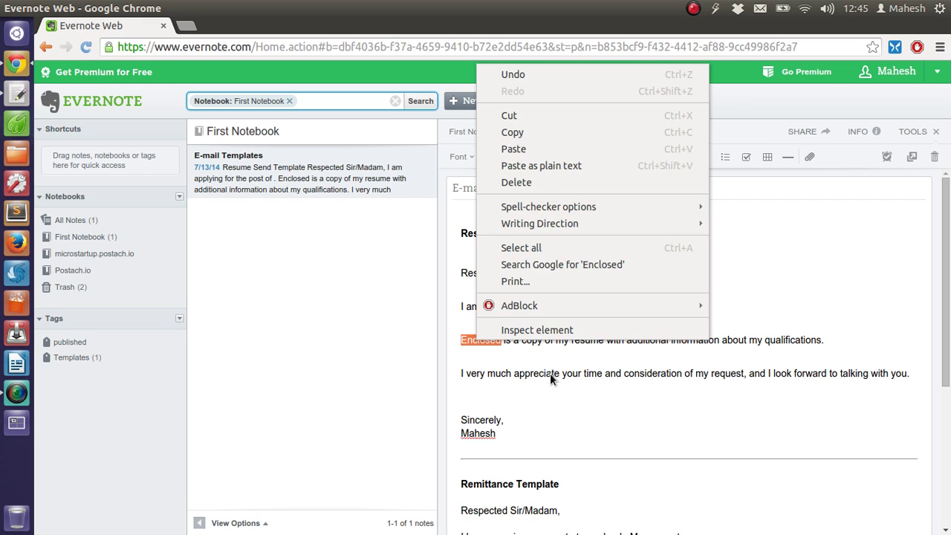
pyautogui.click(518, 366)
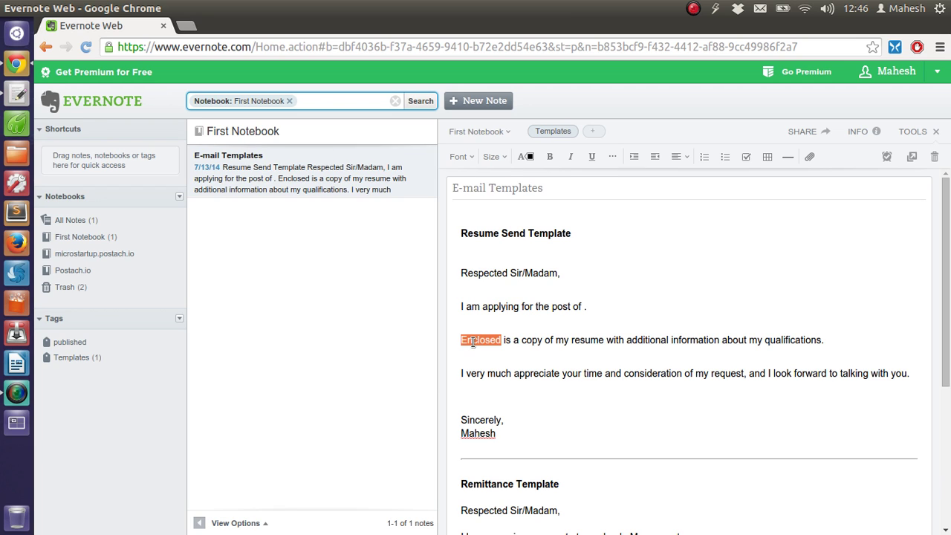
pyautogui.click(564, 214)
pyautogui.moveTo(81, 236)
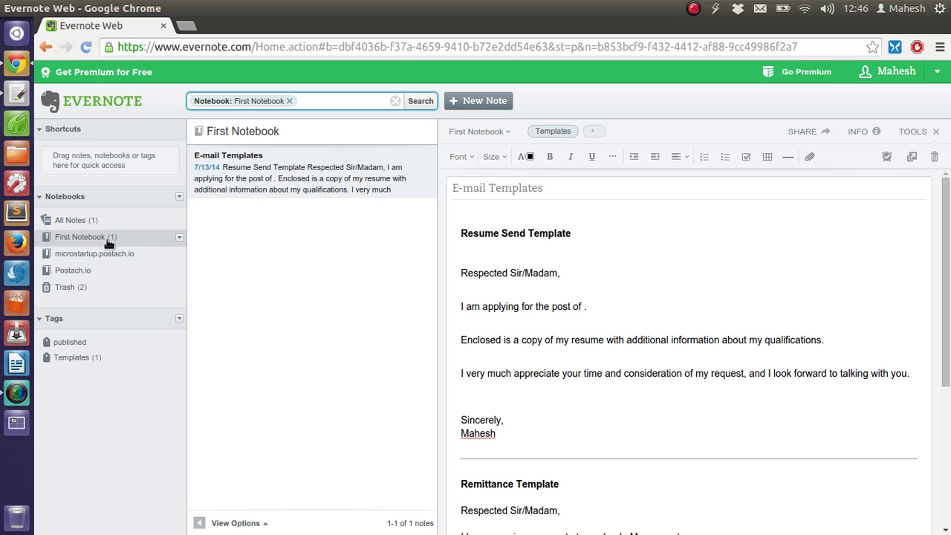
# Create a blank Untitled note in First Notebook, then delete it and confirm.
pyautogui.click(157, 236)
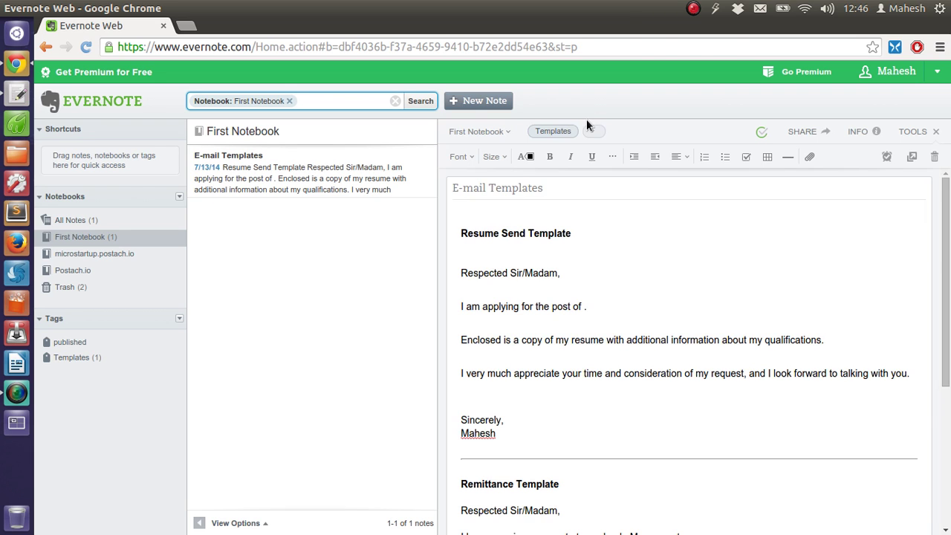
pyautogui.click(478, 100)
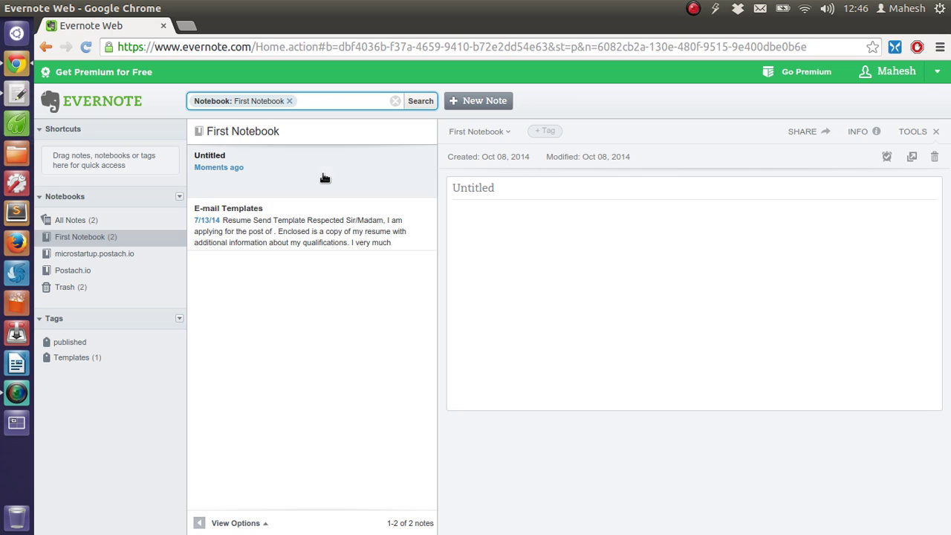
pyautogui.rightClick(382, 164)
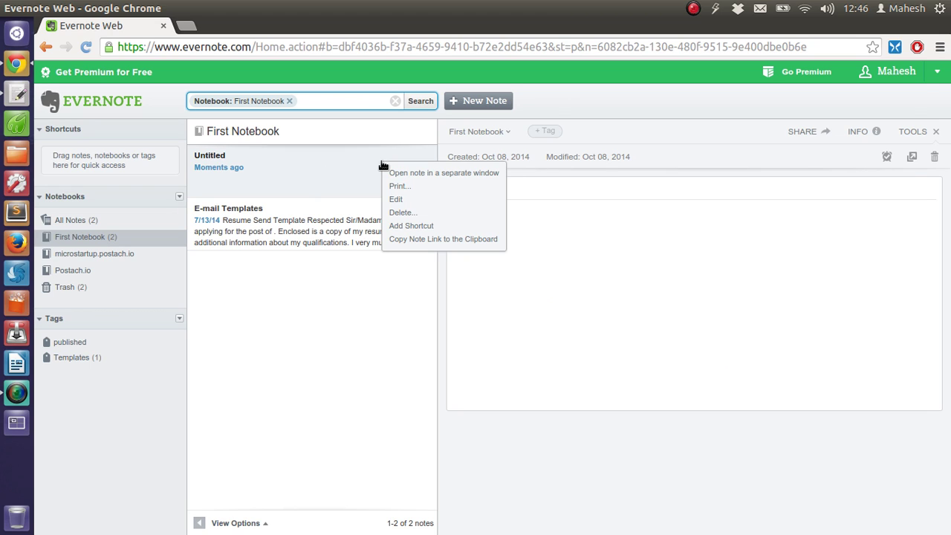
pyautogui.click(398, 215)
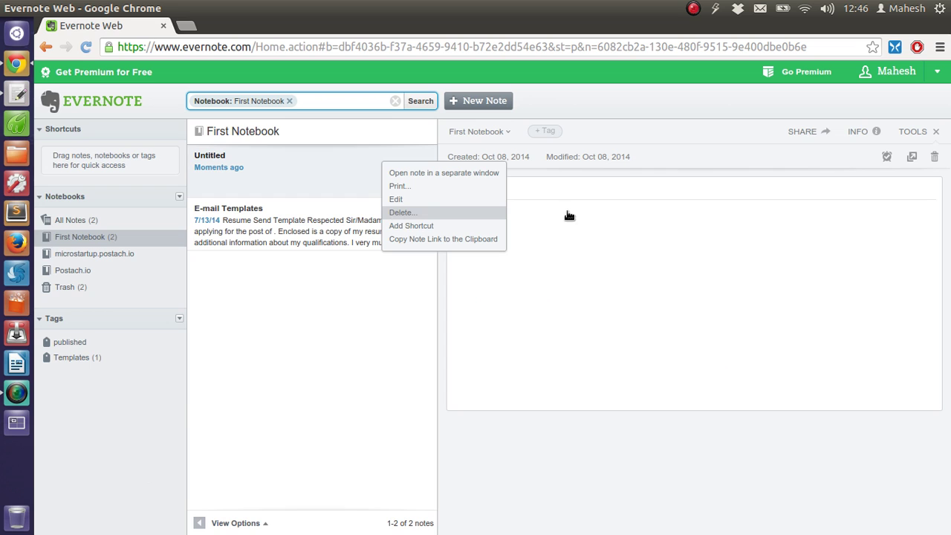
pyautogui.click(611, 320)
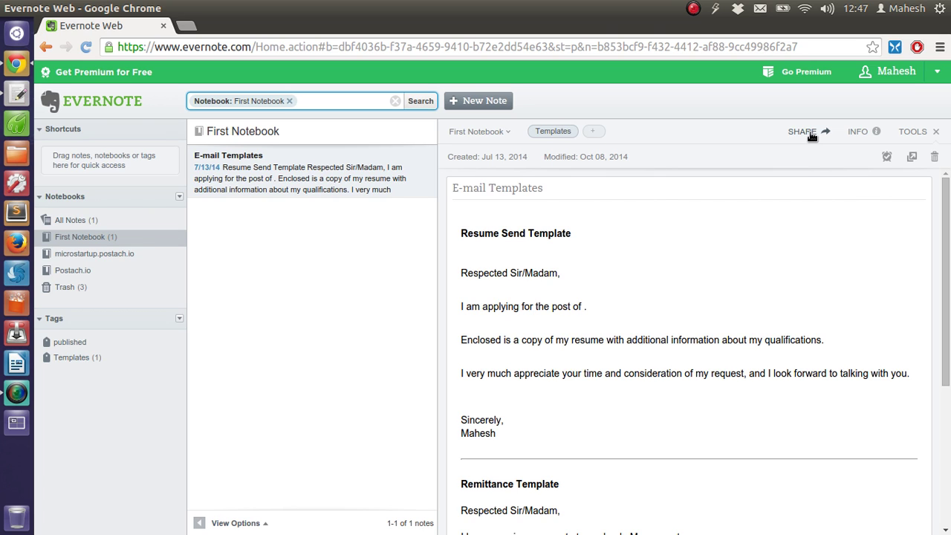
# Share the E-mail Templates note as a public link.
pyautogui.click(812, 134)
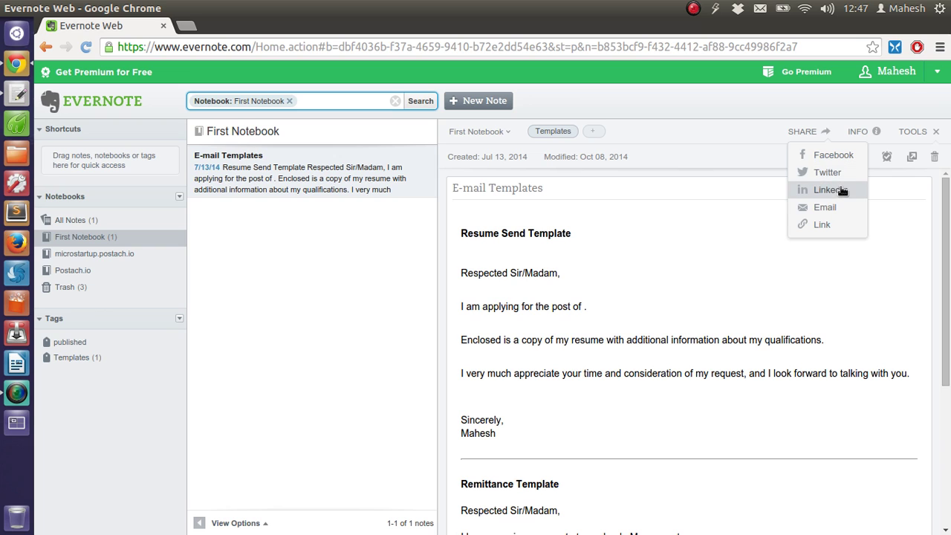
pyautogui.click(810, 225)
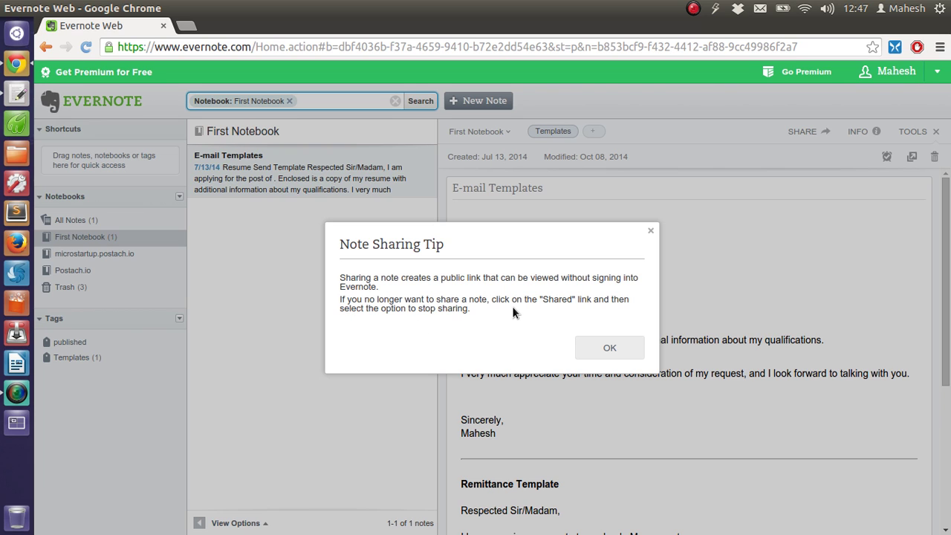
# Dismiss the sharing tip, copy the full note URL to the clipboard and close the link dialog.
pyautogui.click(605, 346)
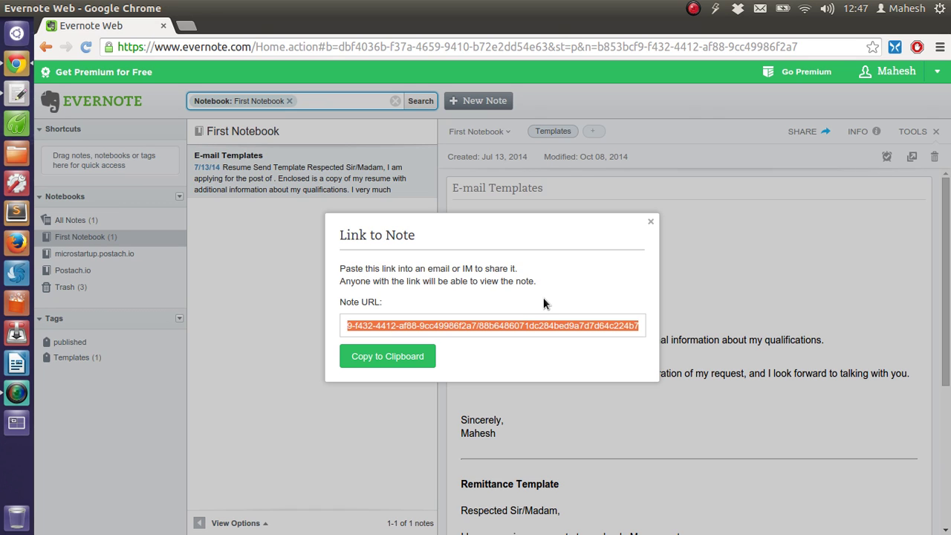
pyautogui.click(457, 330)
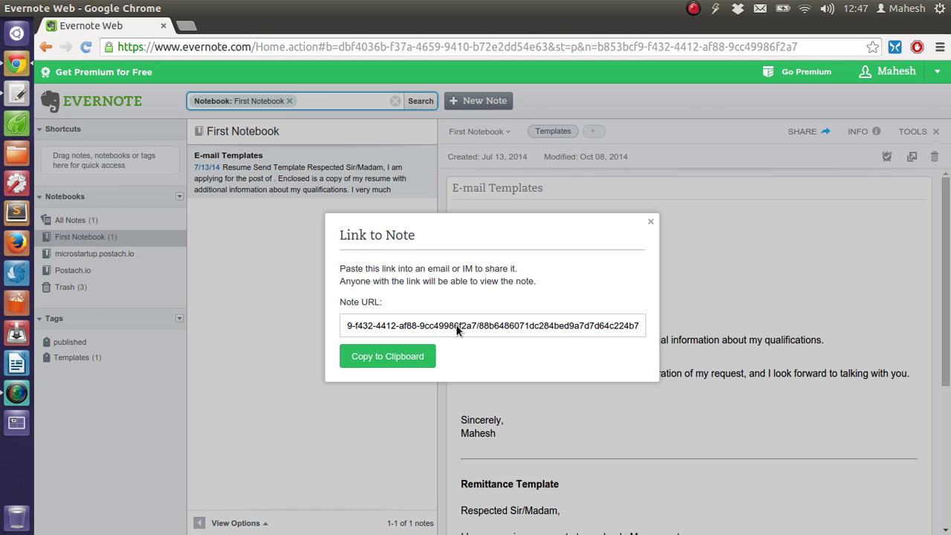
pyautogui.moveTo(457, 330); pyautogui.dragTo(505, 328)
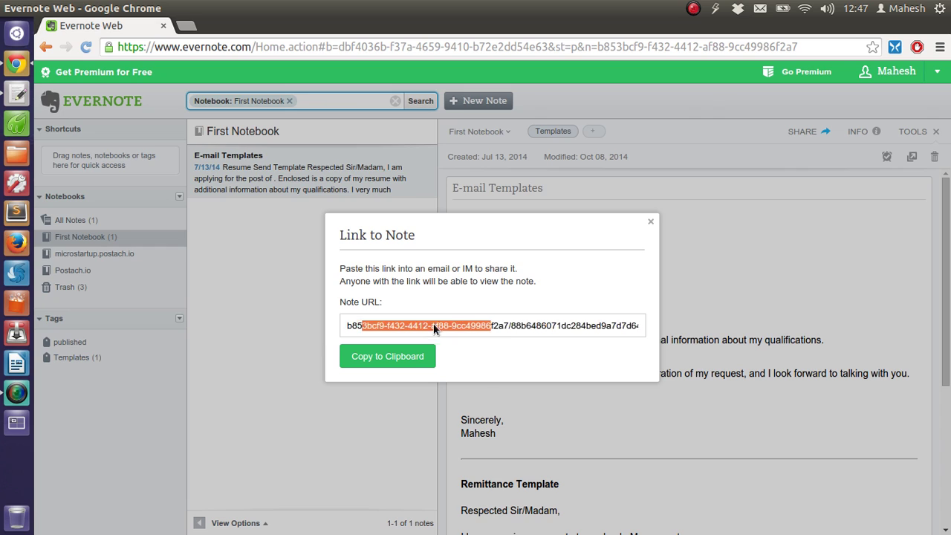
pyautogui.click(498, 325)
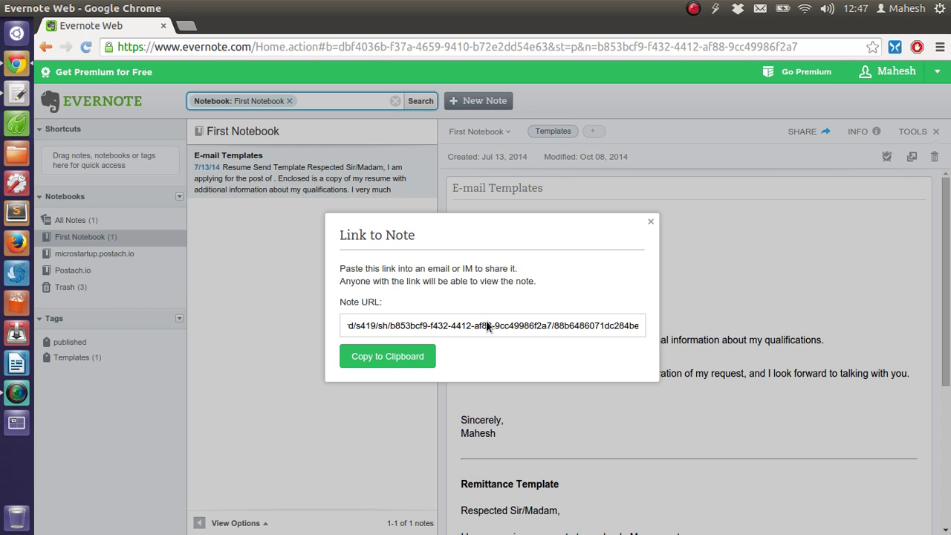
pyautogui.tripleClick(487, 322)
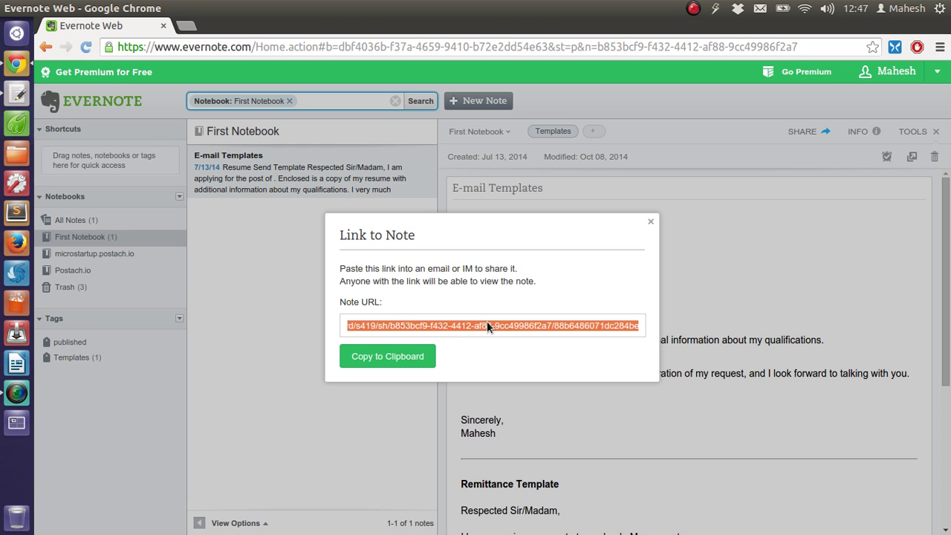
pyautogui.click(487, 325)
pyautogui.click(596, 295)
pyautogui.press('Escape')
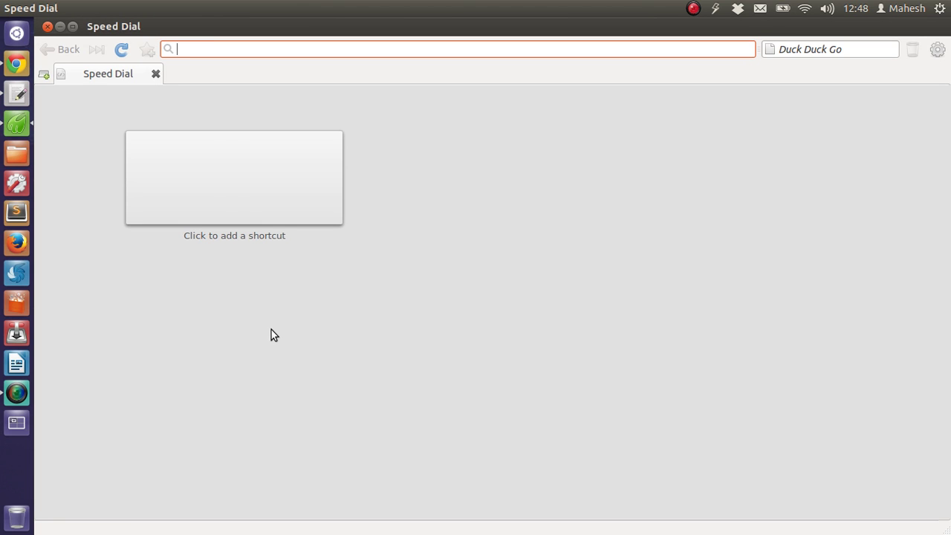
# Paste the copied share URL into Midori's address bar and load the note.
pyautogui.hotkey('ctrl', 'v')
pyautogui.press('Return')
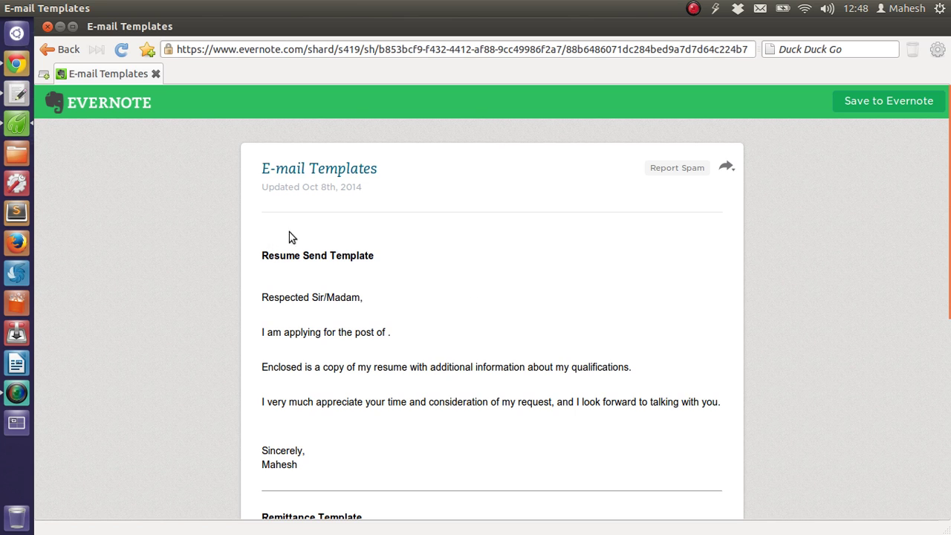
pyautogui.scroll(-3, 162, 293)
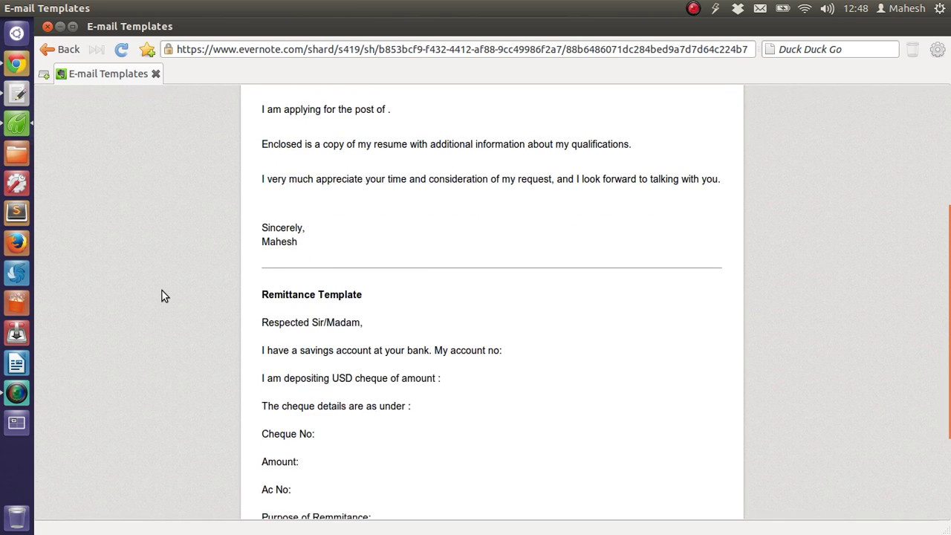
pyautogui.scroll(-2, 162, 294)
pyautogui.scroll(2, 162, 294)
pyautogui.scroll(3, 162, 296)
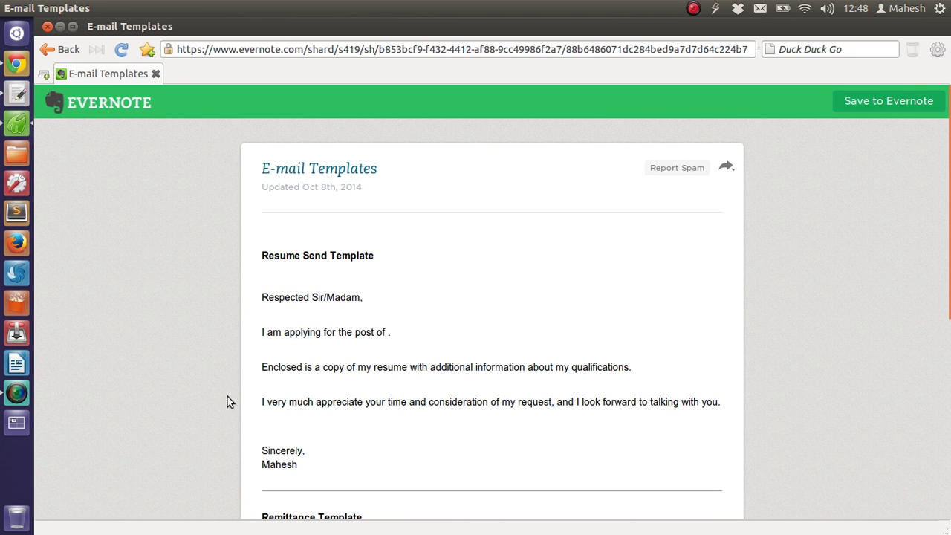
pyautogui.scroll(-5, 153, 230)
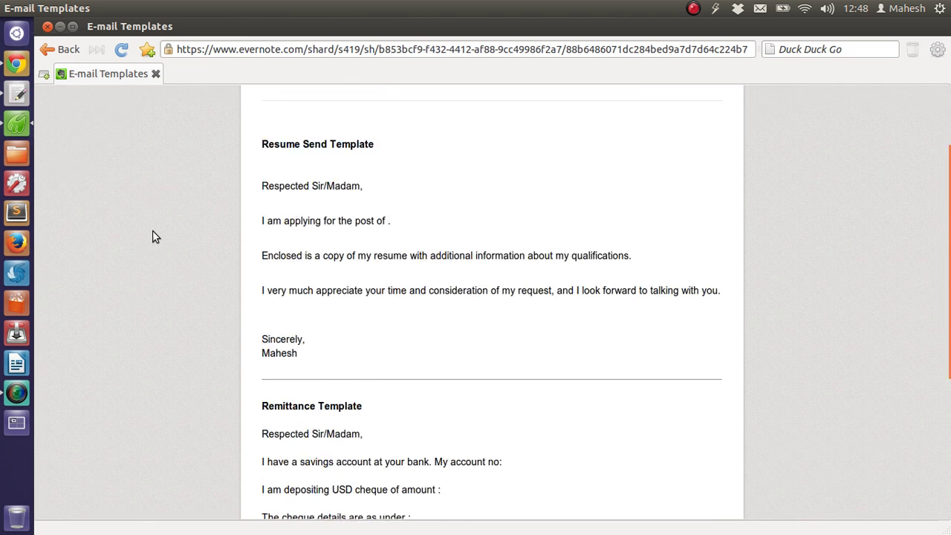
pyautogui.scroll(1, 152, 230)
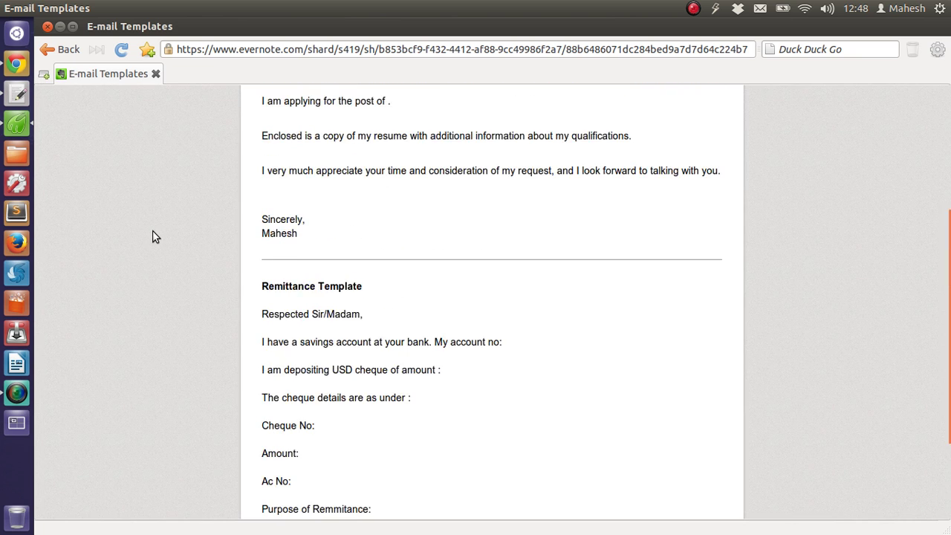
pyautogui.scroll(4, 152, 230)
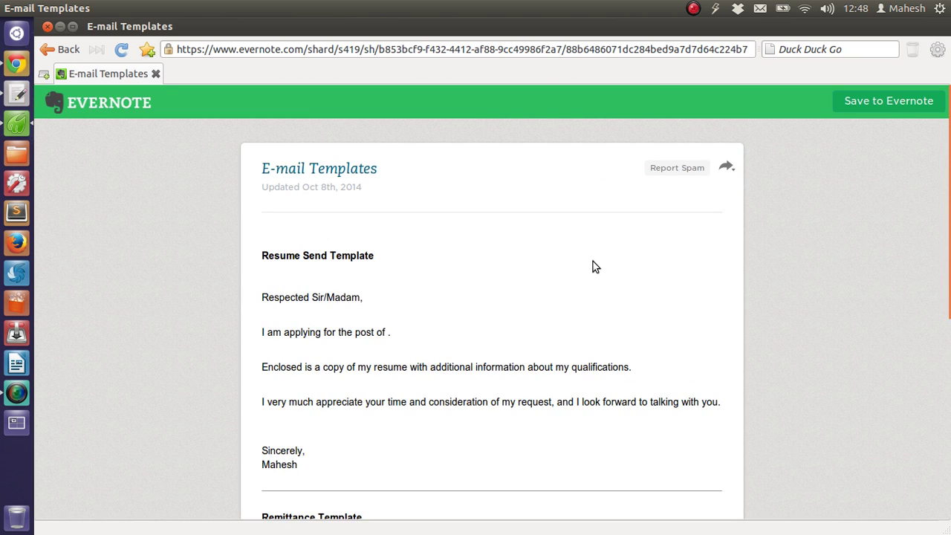
pyautogui.click(328, 49)
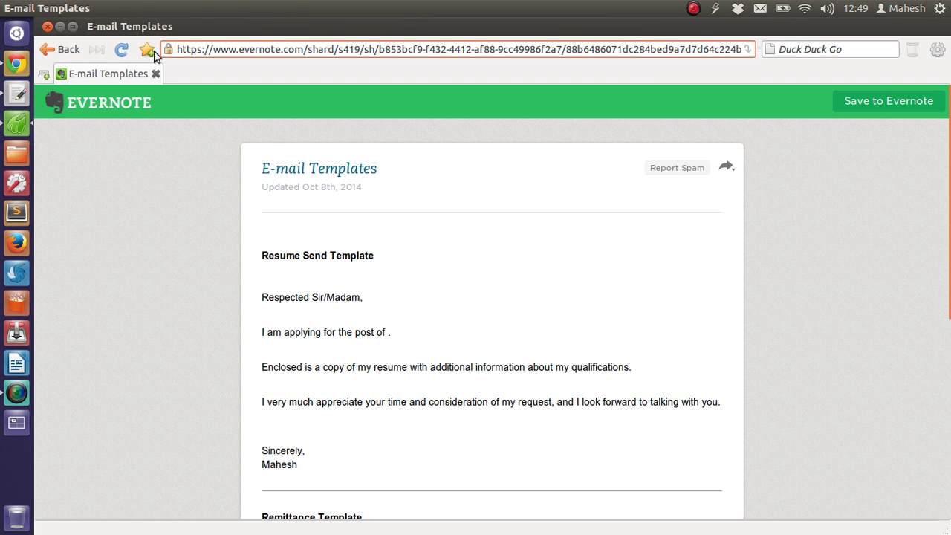
pyautogui.scroll(-1, 231, 229)
pyautogui.scroll(-3, 231, 229)
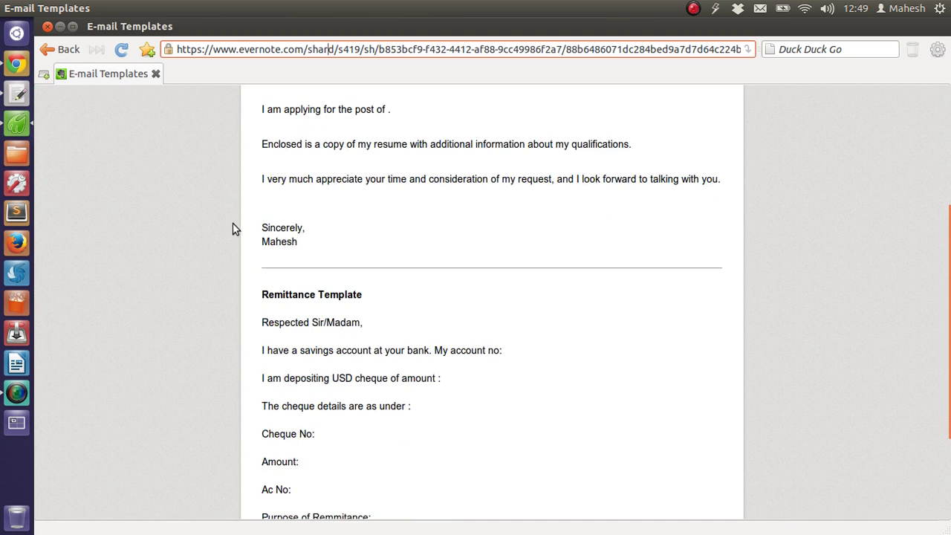
pyautogui.click(424, 154)
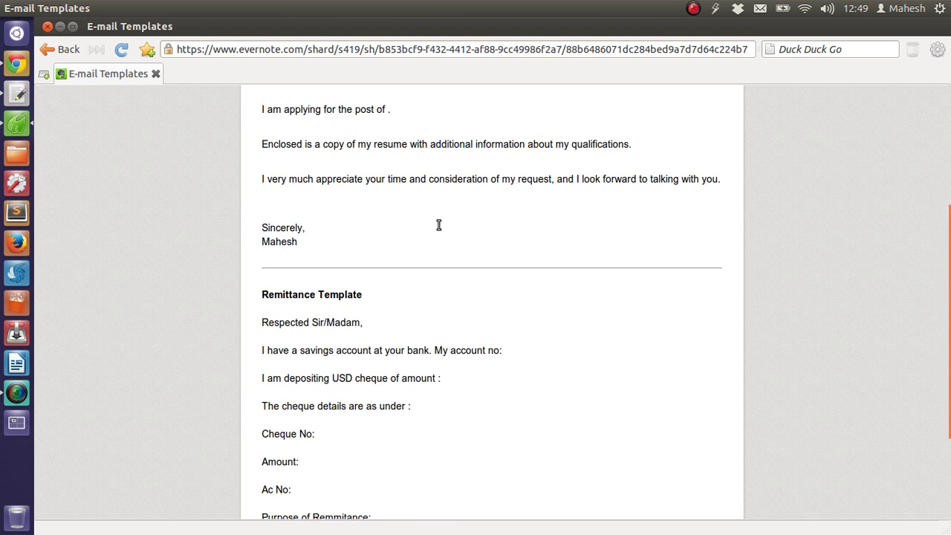
pyautogui.moveTo(354, 135); pyautogui.dragTo(450, 152)
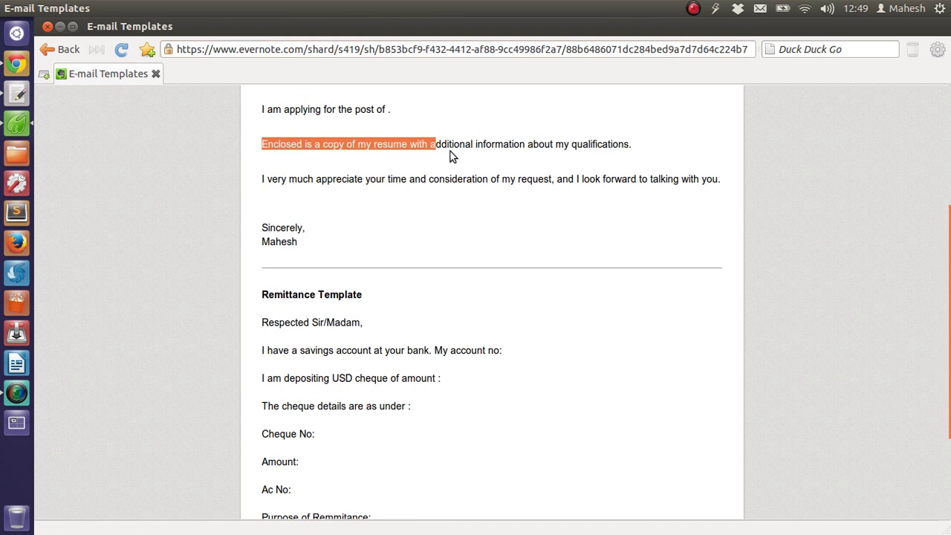
pyautogui.click(357, 185)
pyautogui.scroll(-3, 151, 193)
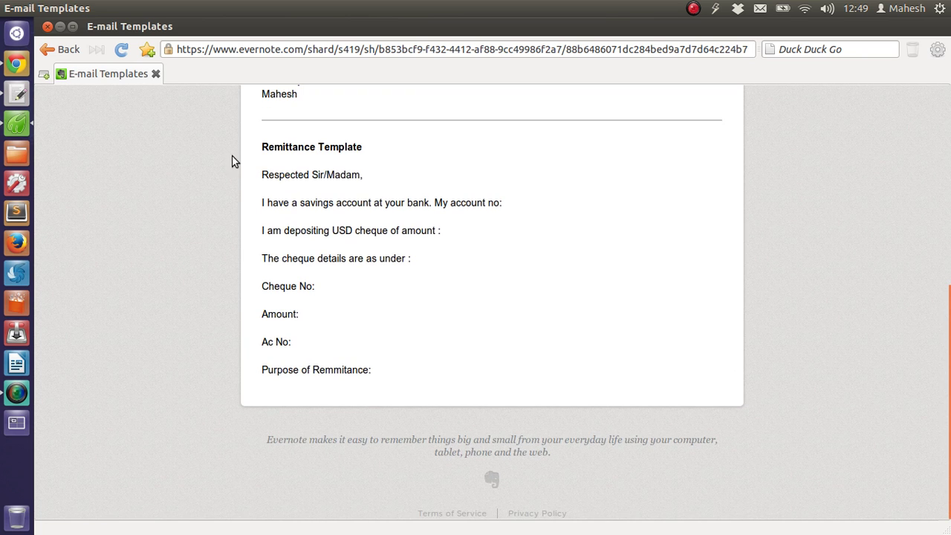
pyautogui.scroll(3, 253, 141)
pyautogui.scroll(4, 251, 136)
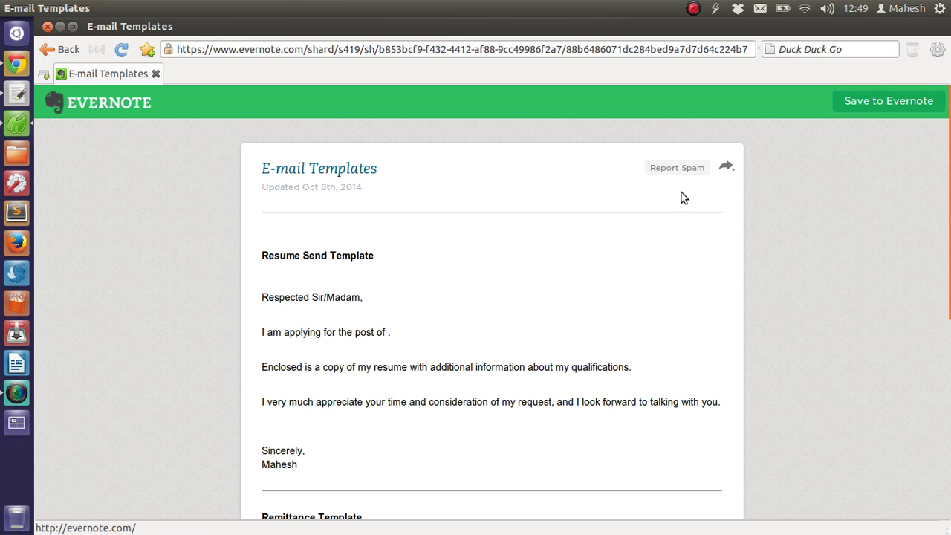
# View the public note's share options, then close the Midori window.
pyautogui.click(729, 168)
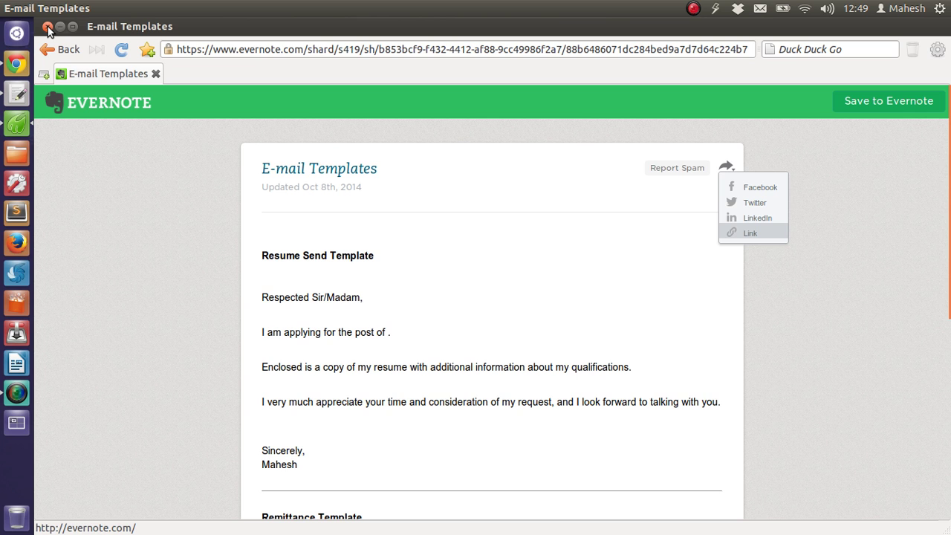
pyautogui.click(47, 29)
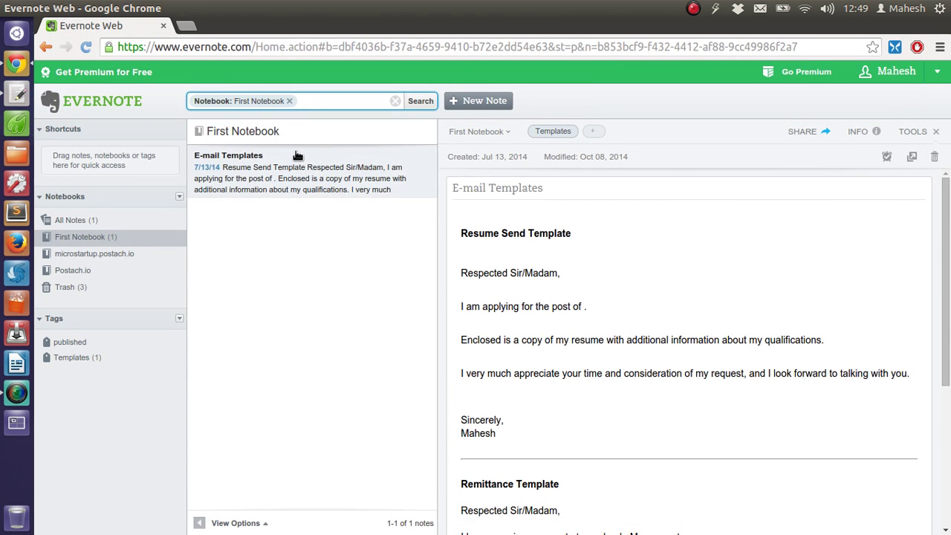